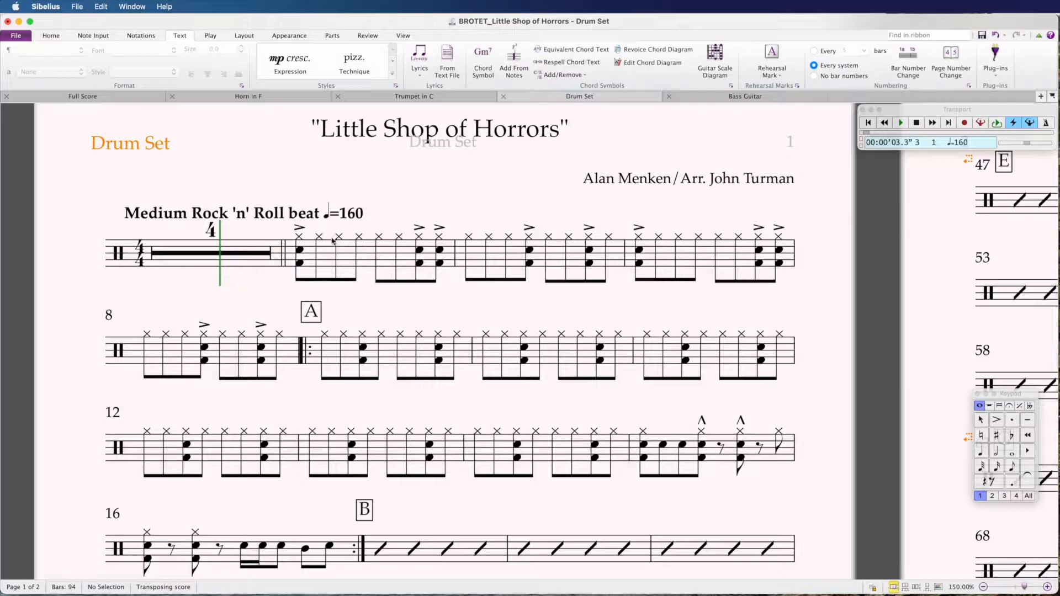
# Step: Delete the bass drum note from bar 5's opening chord, leaving an eighth rest on beat 1
pyautogui.moveTo(367, 192); pyautogui.dragTo(365, 190)
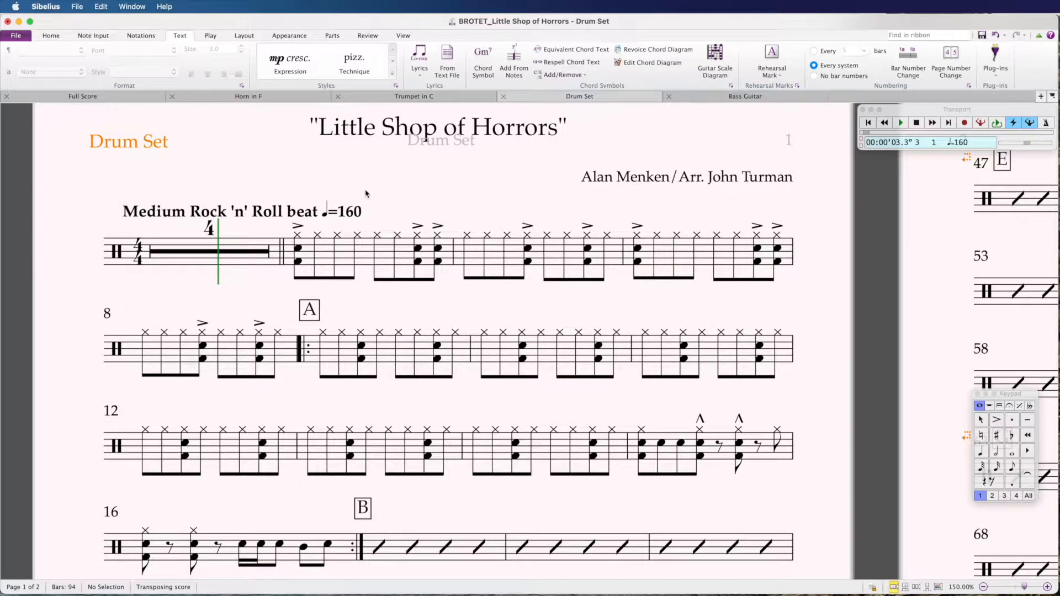
pyautogui.scroll(-2, 365, 191)
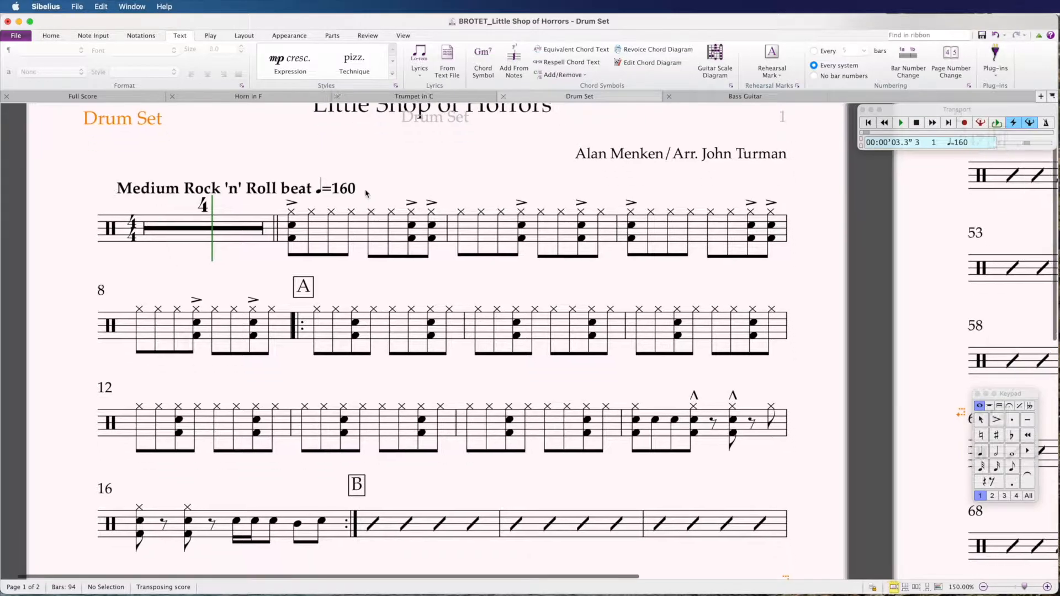
pyautogui.click(365, 191)
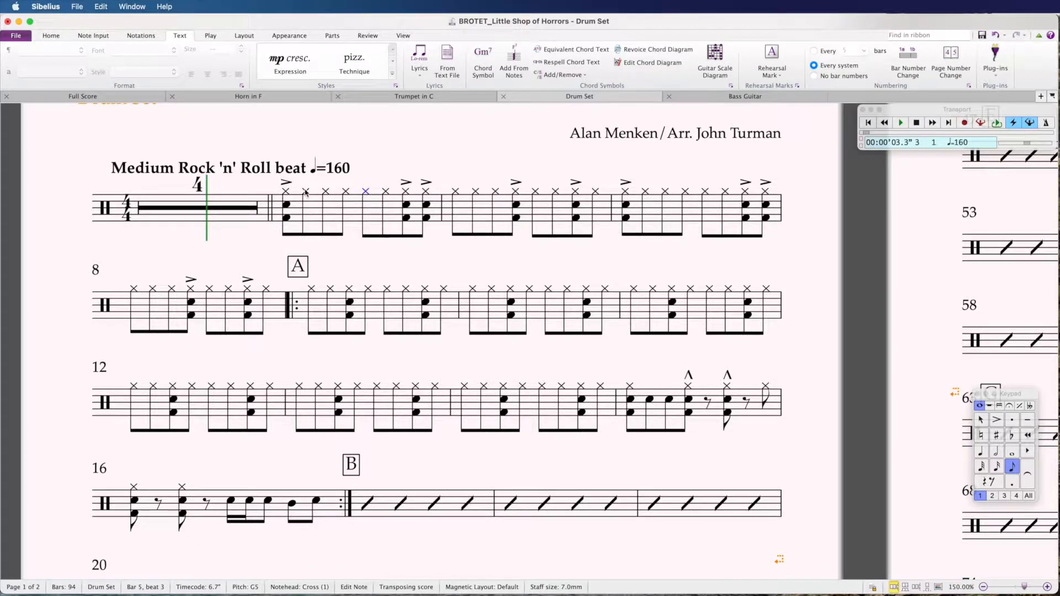
pyautogui.click(287, 219)
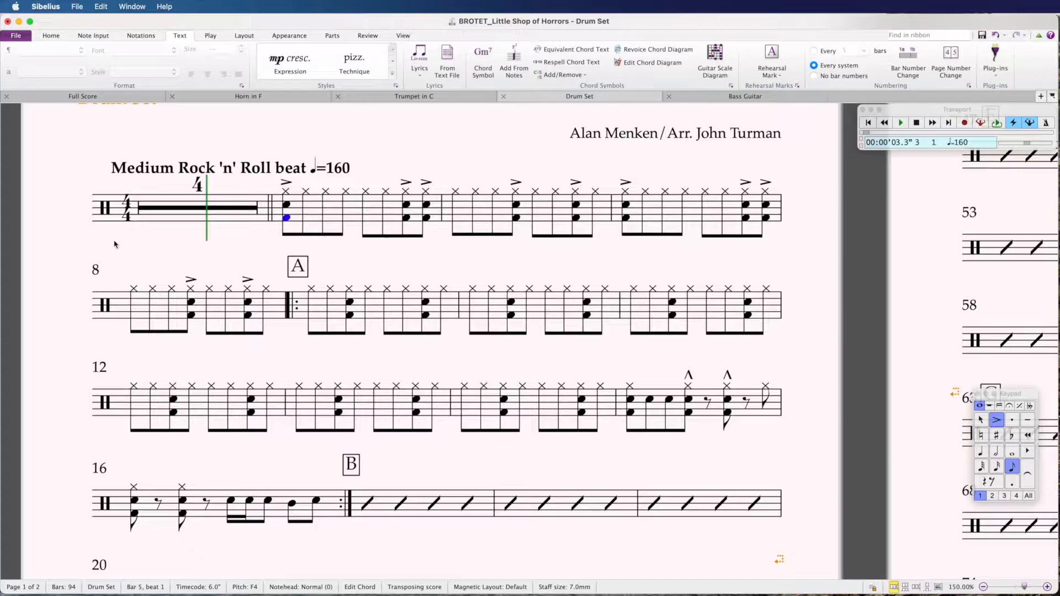
pyautogui.click(288, 205)
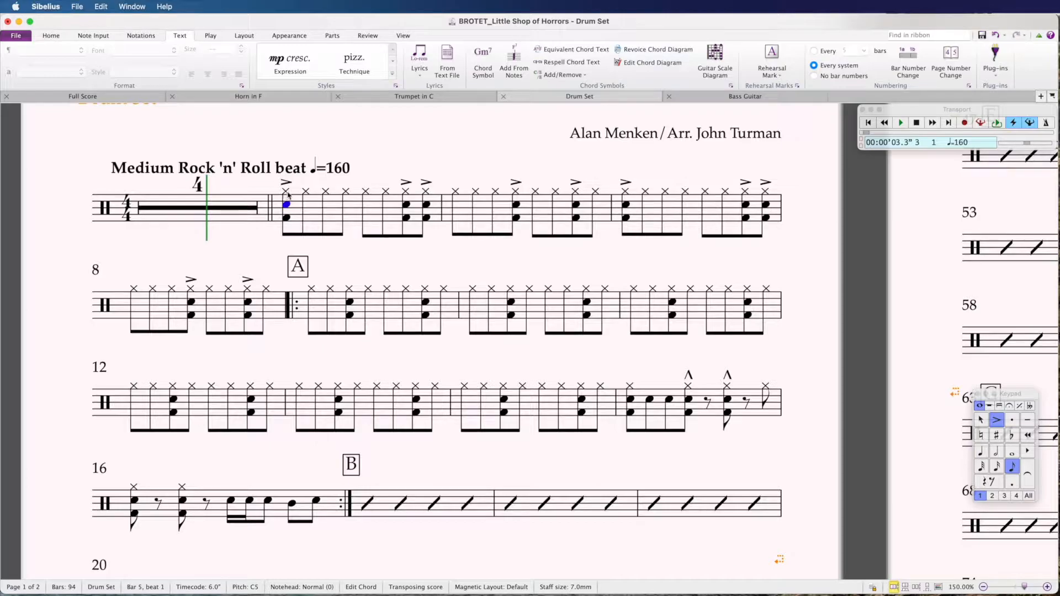
pyautogui.click(287, 192)
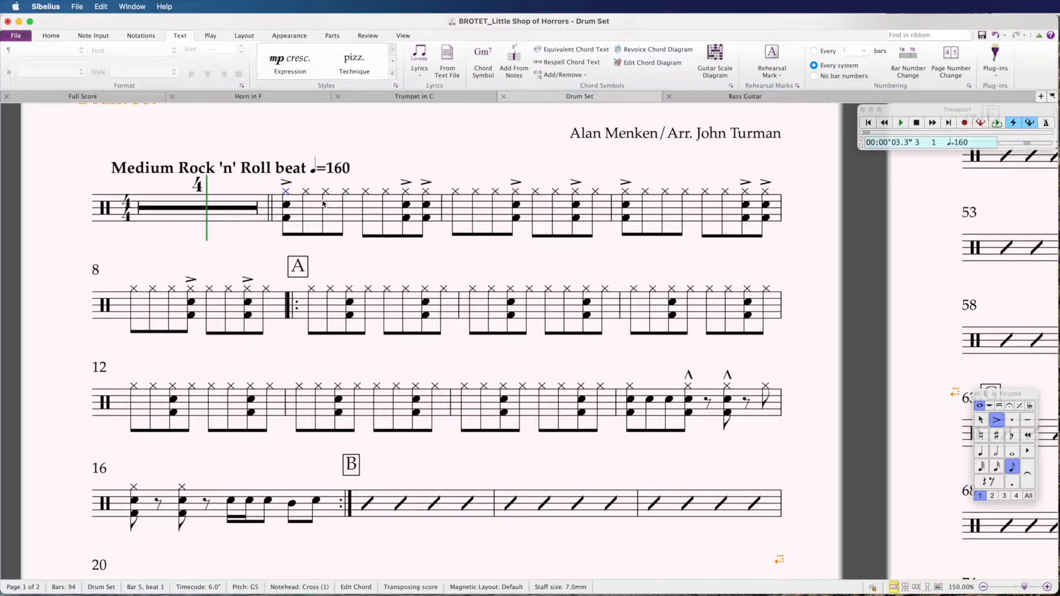
pyautogui.click(287, 218)
pyautogui.press('Delete')
pyautogui.press('Delete')
pyautogui.click(286, 210)
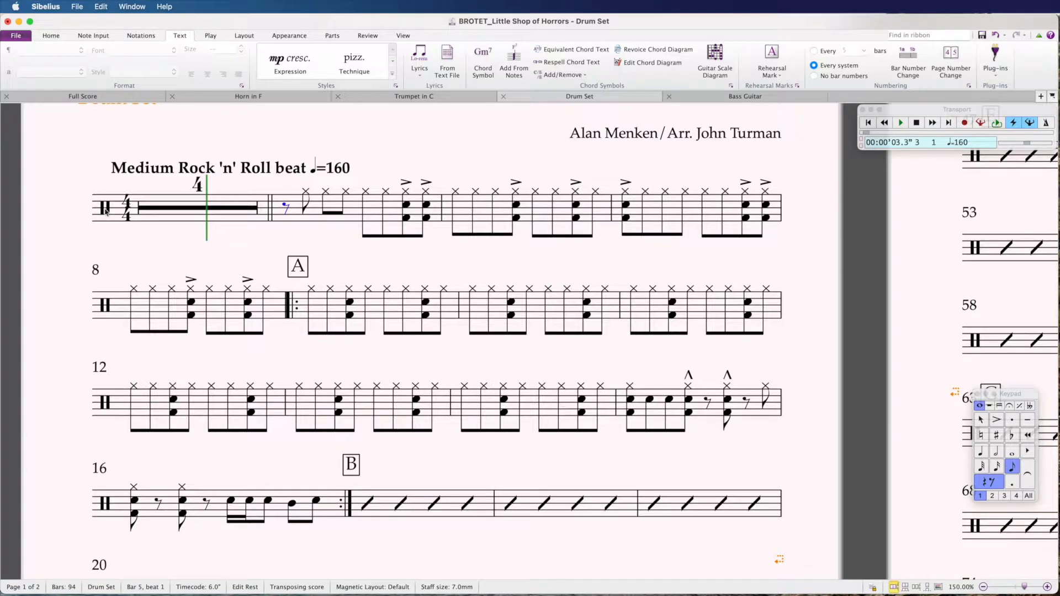
# Step: Enter a bass drum note at bar 5's opening rest, stacking a snare (C) and high G above it
pyautogui.click(296, 220)
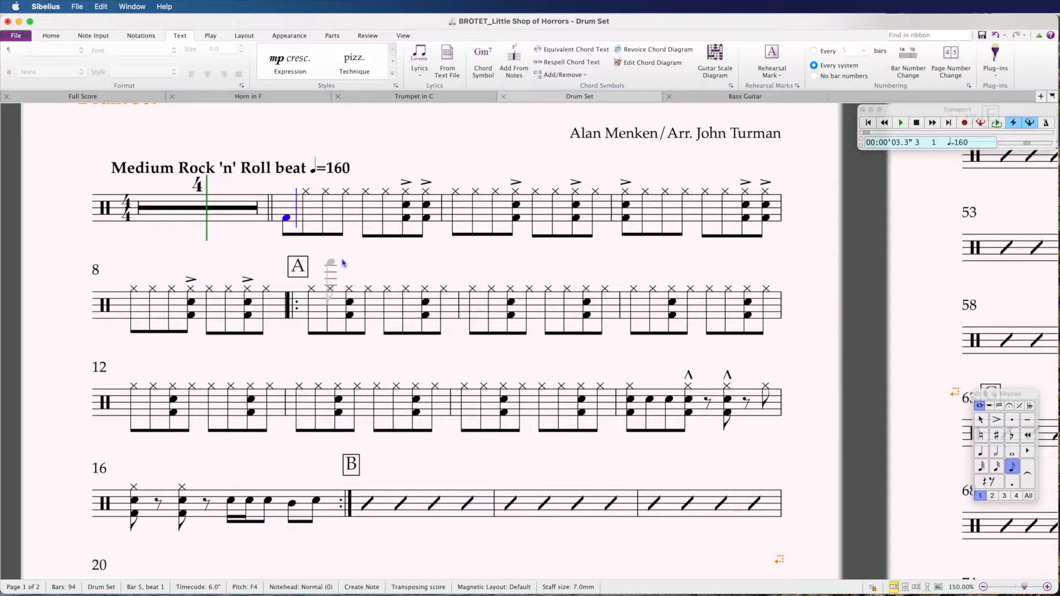
pyautogui.click(296, 220)
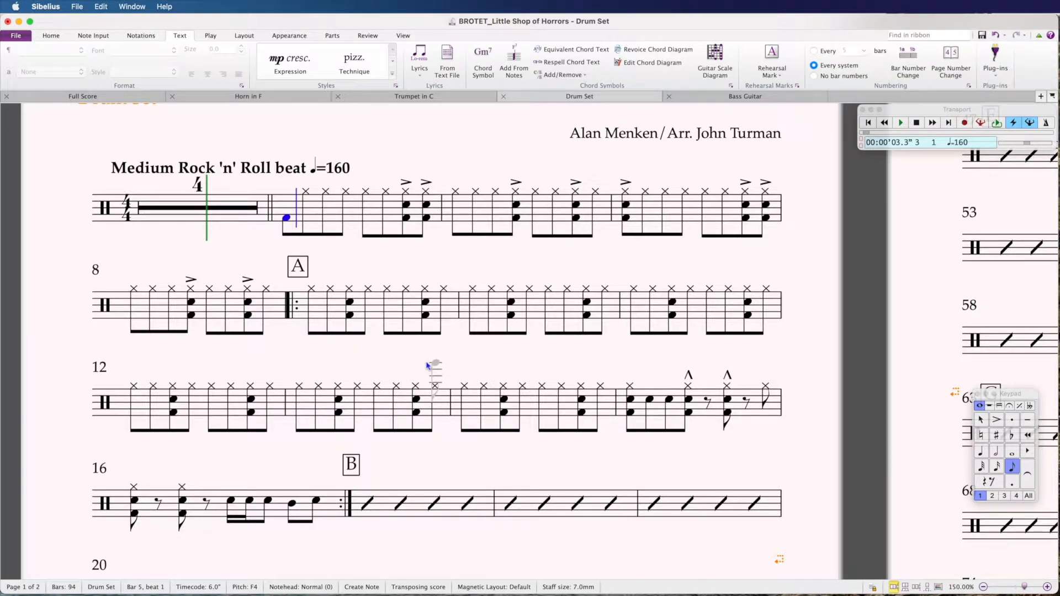
pyautogui.hotkey('shift', 'c')
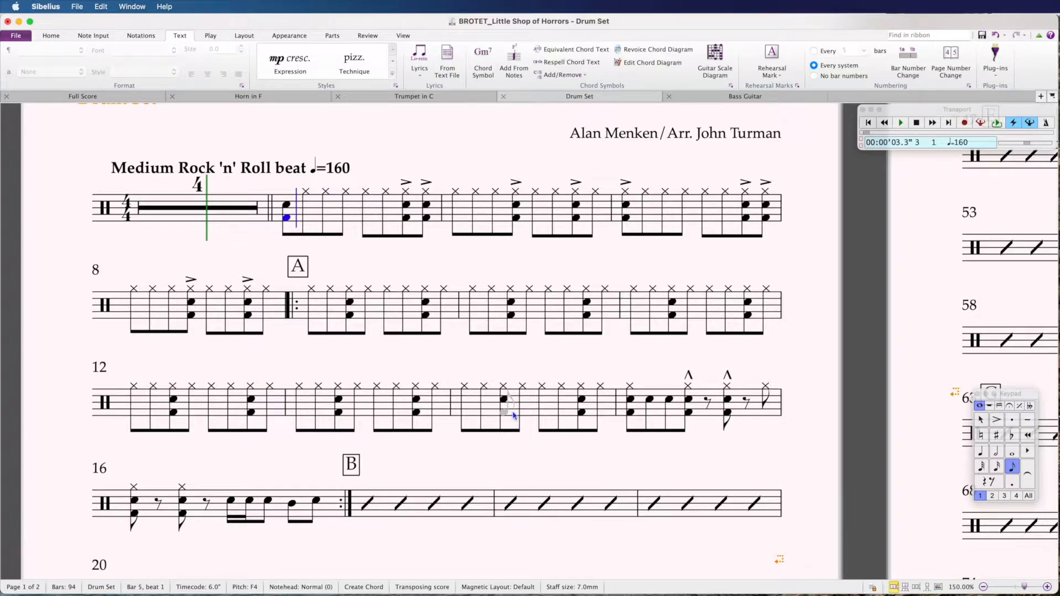
pyautogui.hotkey('shift', 'g')
pyautogui.click(982, 420)
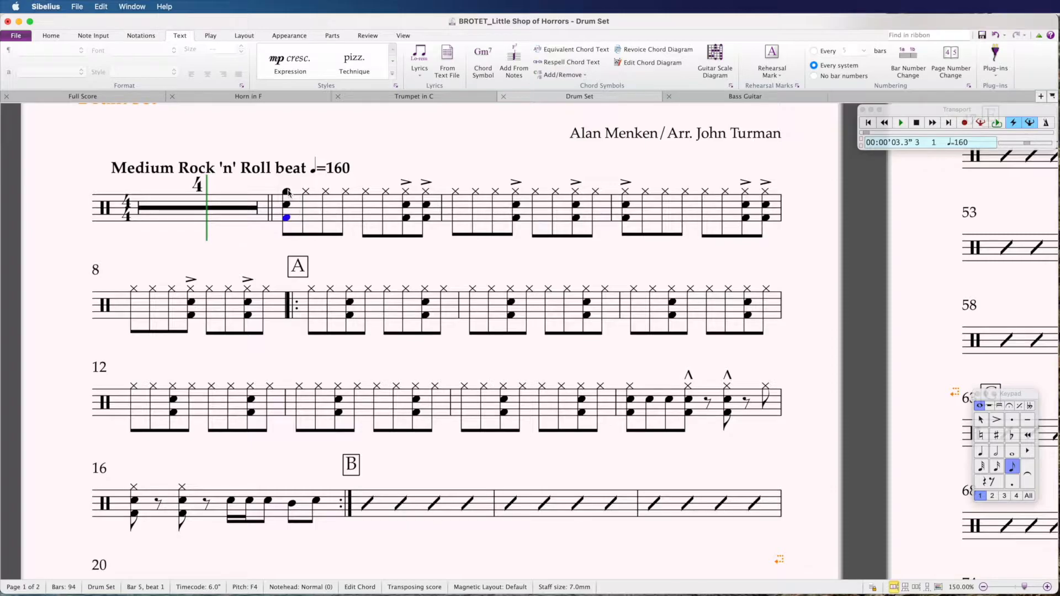
# Step: Change the top note of bar 5's opening chord to a cross notehead and add an accent
pyautogui.press('super+equal')
pyautogui.press('super+equal')
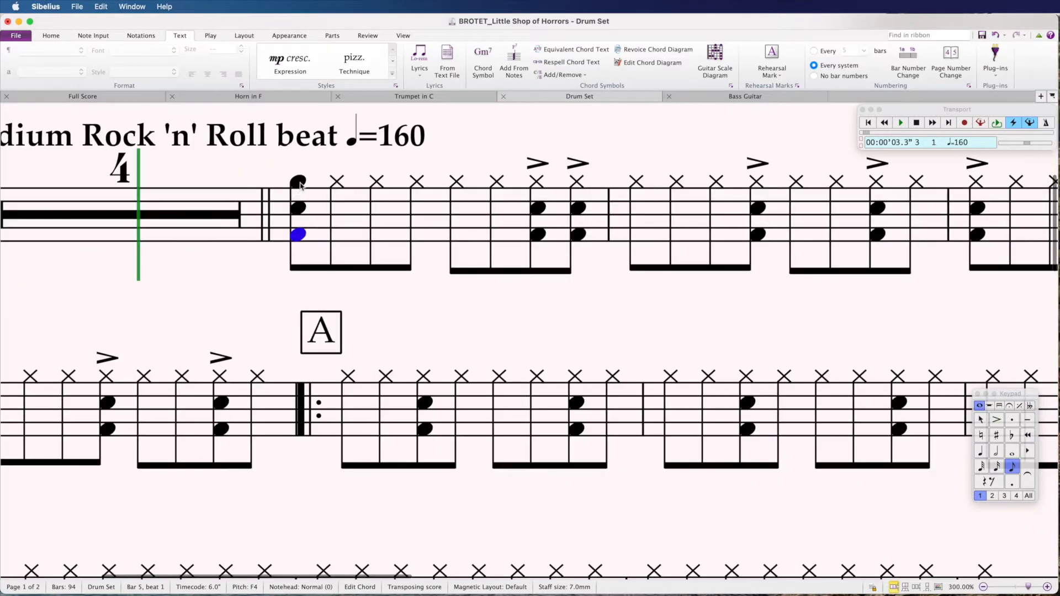
pyautogui.click(298, 183)
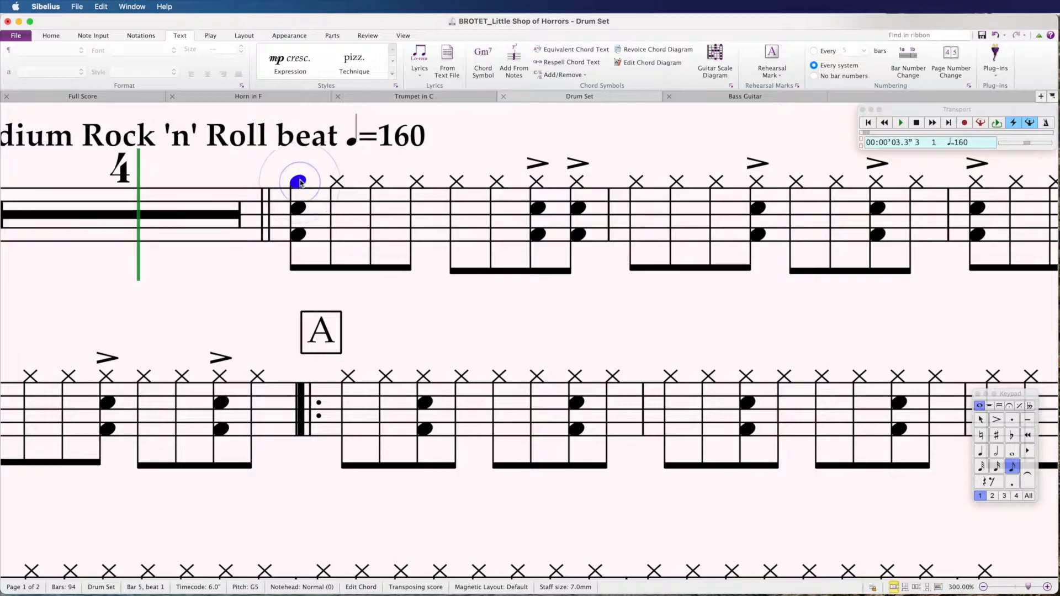
pyautogui.click(142, 36)
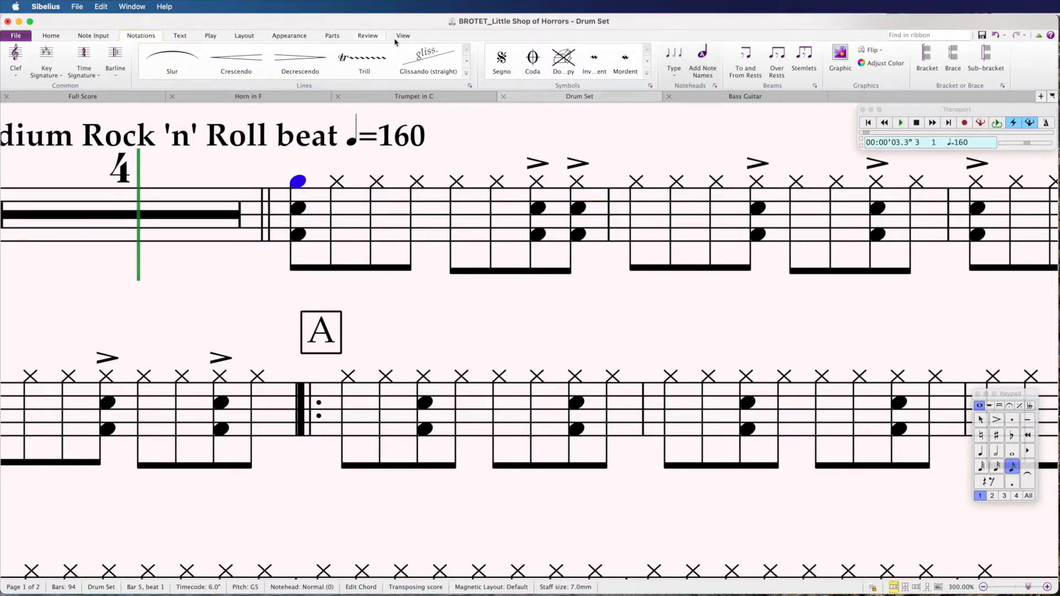
pyautogui.click(674, 70)
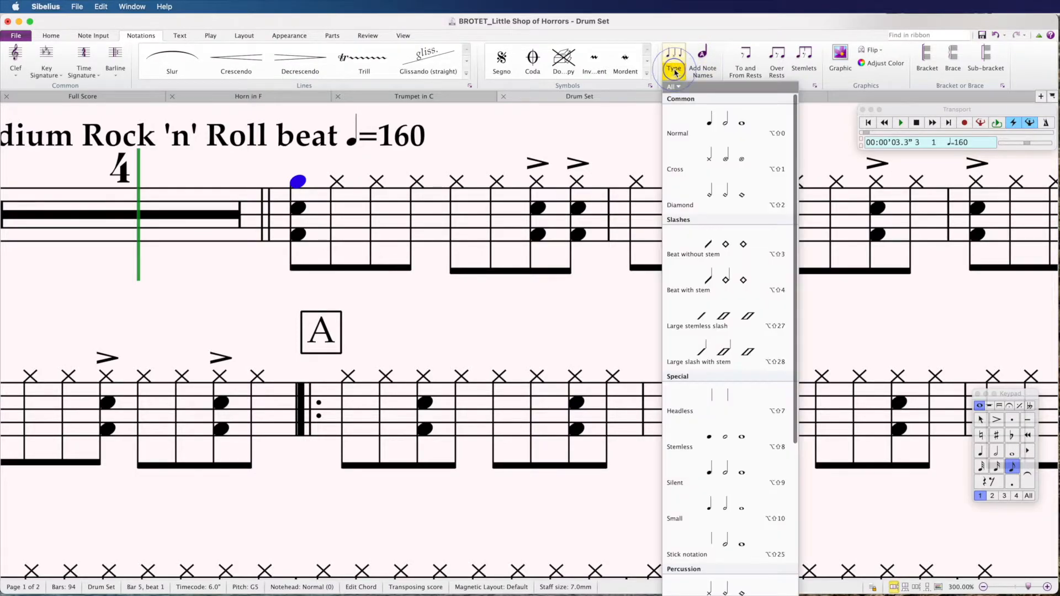
pyautogui.click(695, 165)
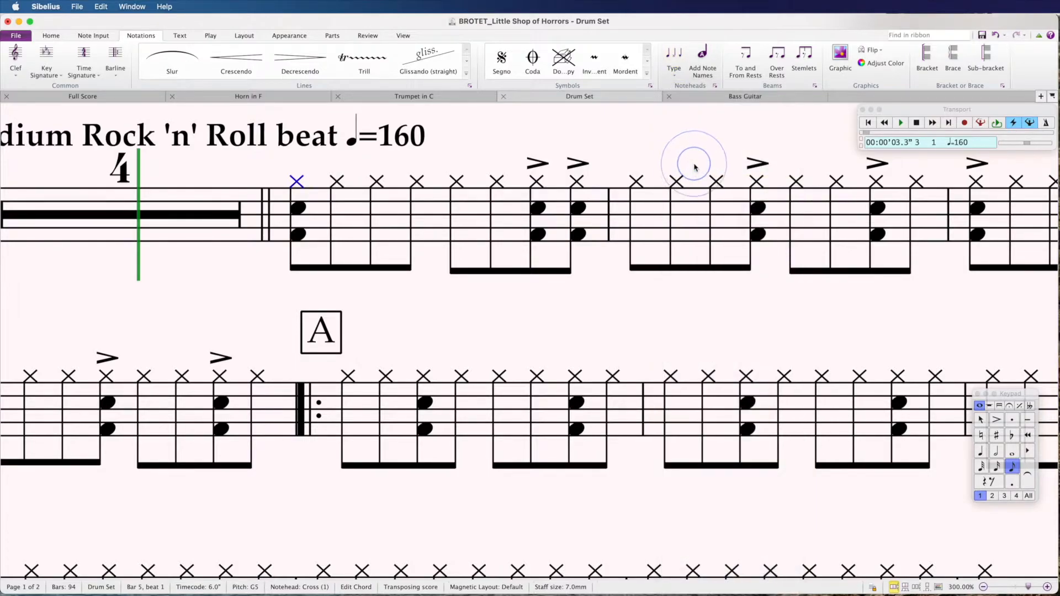
pyautogui.click(297, 184)
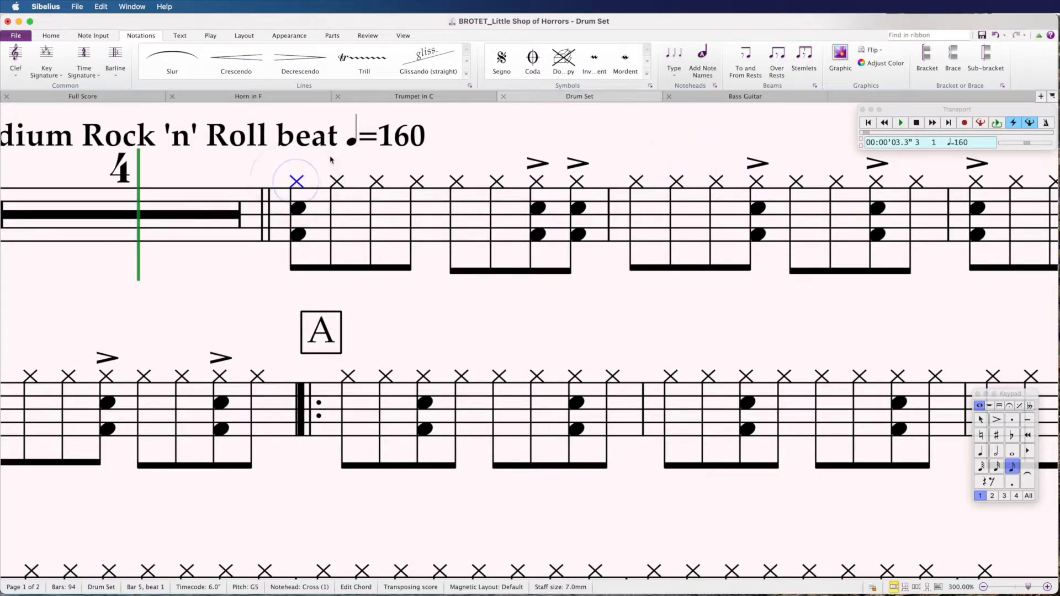
pyautogui.click(301, 187)
pyautogui.click(997, 419)
pyautogui.press('super+minus')
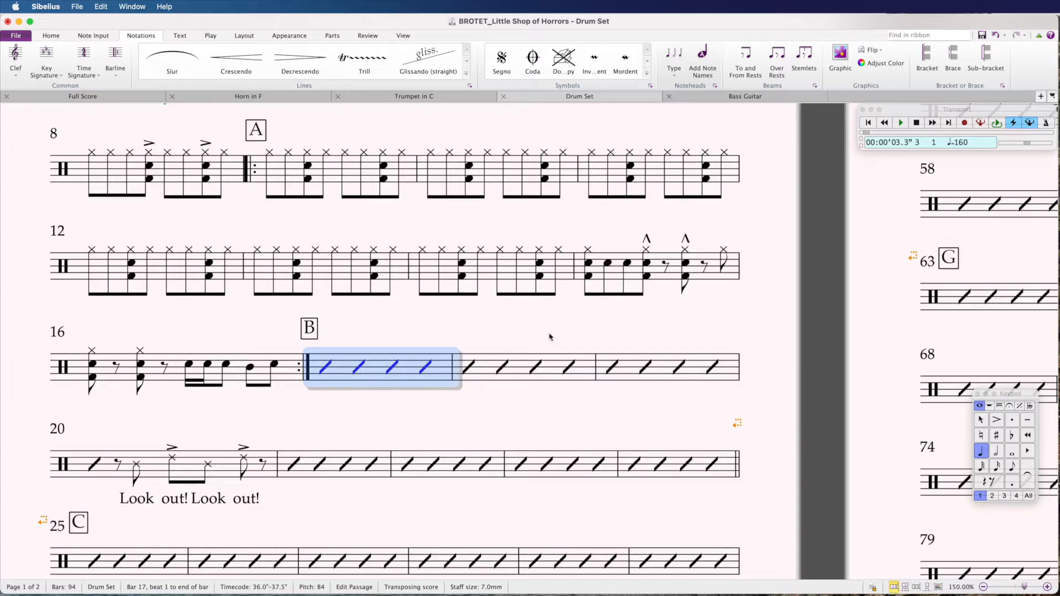
# Step: Select bar 18 of the drum part and delete its slash notes
pyautogui.click(484, 366)
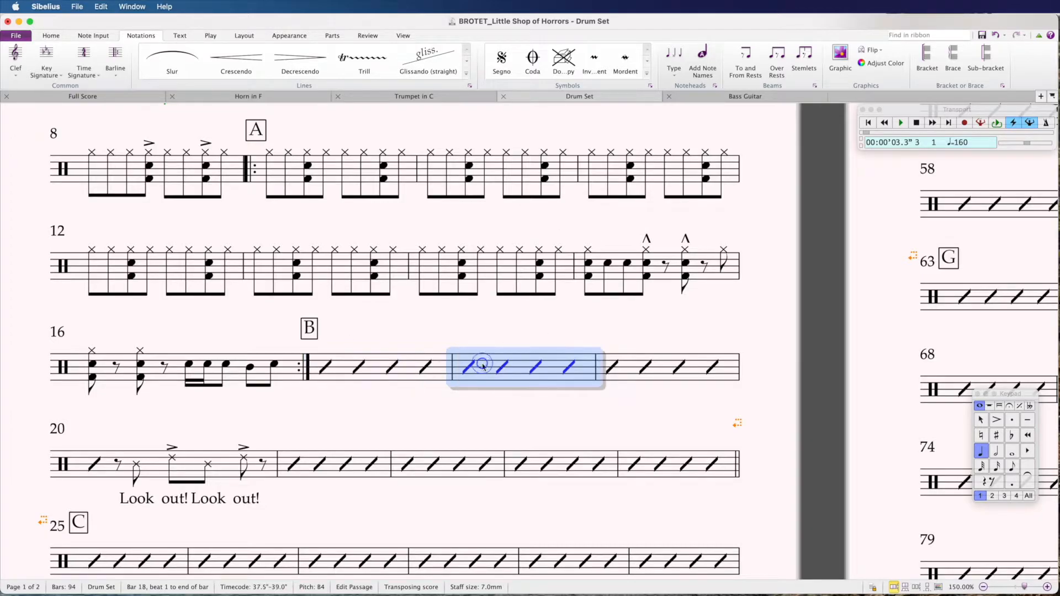
pyautogui.click(471, 367)
pyautogui.click(516, 377)
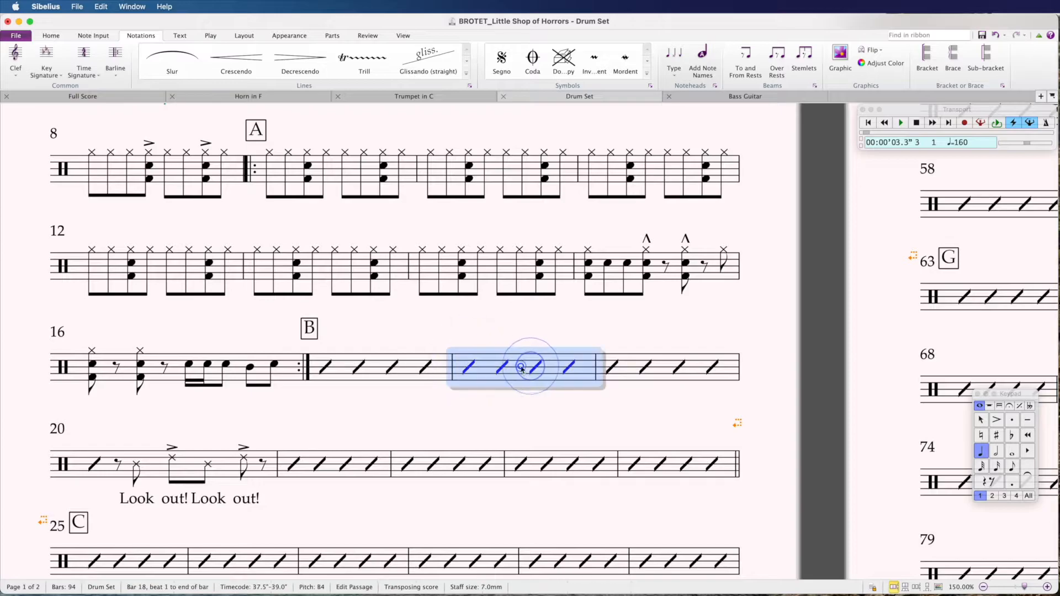
pyautogui.click(475, 403)
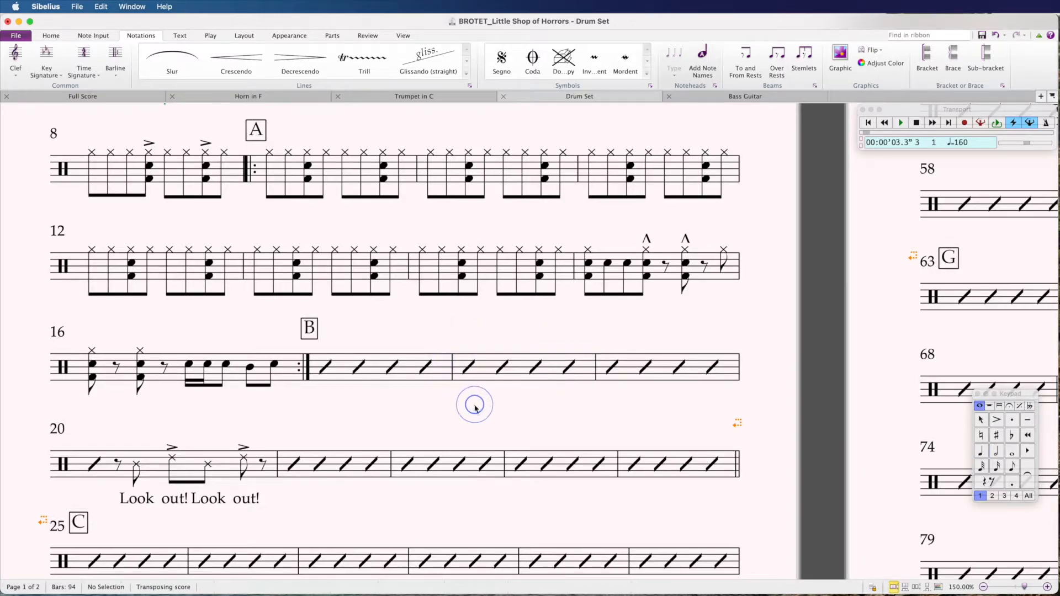
pyautogui.click(516, 370)
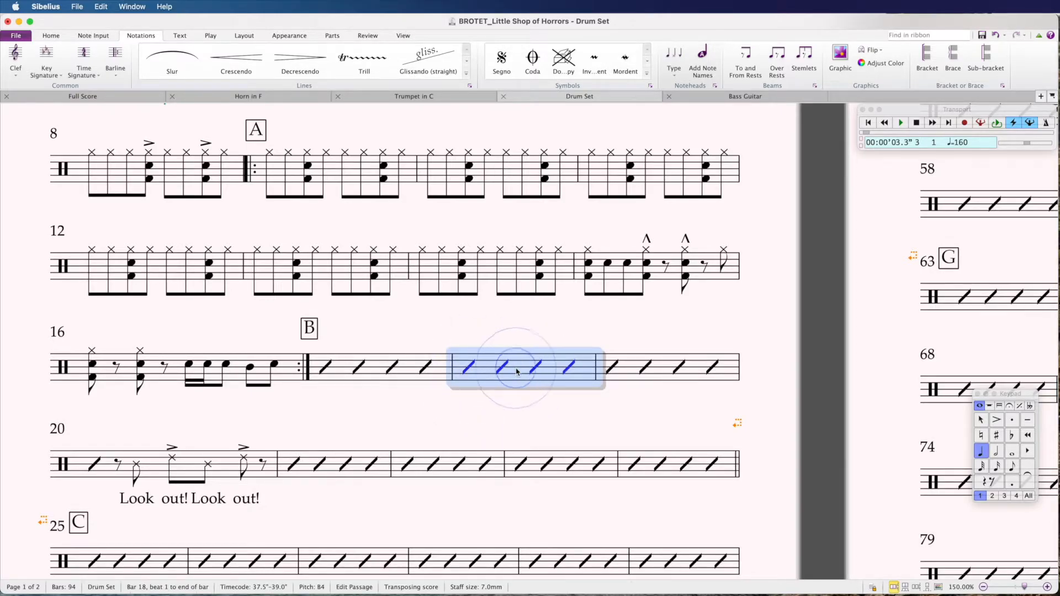
pyautogui.press('Delete')
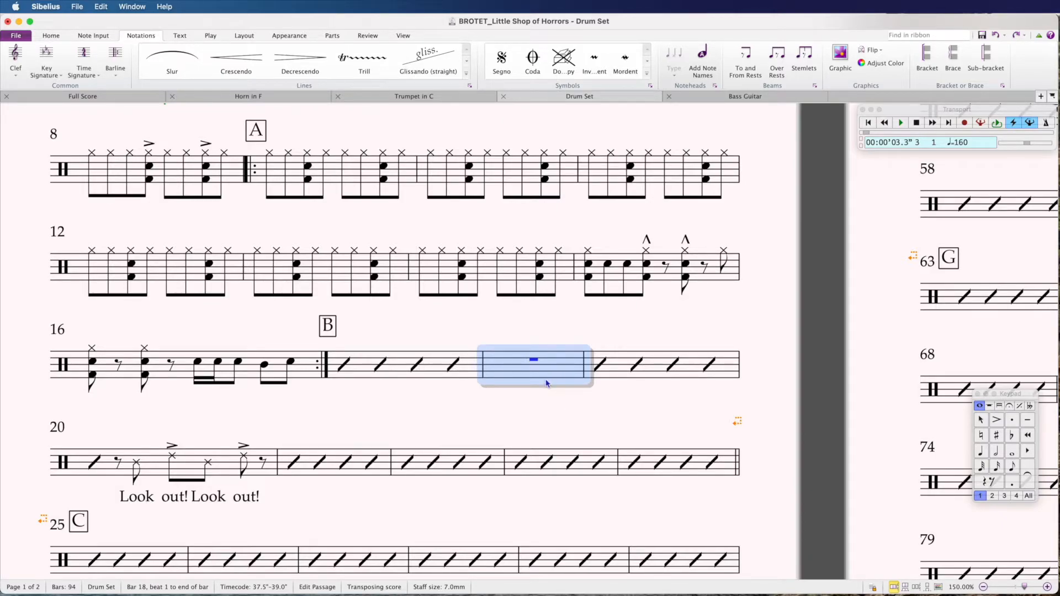
# Step: Fill the empty bar 18 with four quarter-note Bs and reselect the bar
pyautogui.press('4')
pyautogui.press('b')
pyautogui.press('b')
pyautogui.press('b')
pyautogui.press('b')
pyautogui.click(981, 423)
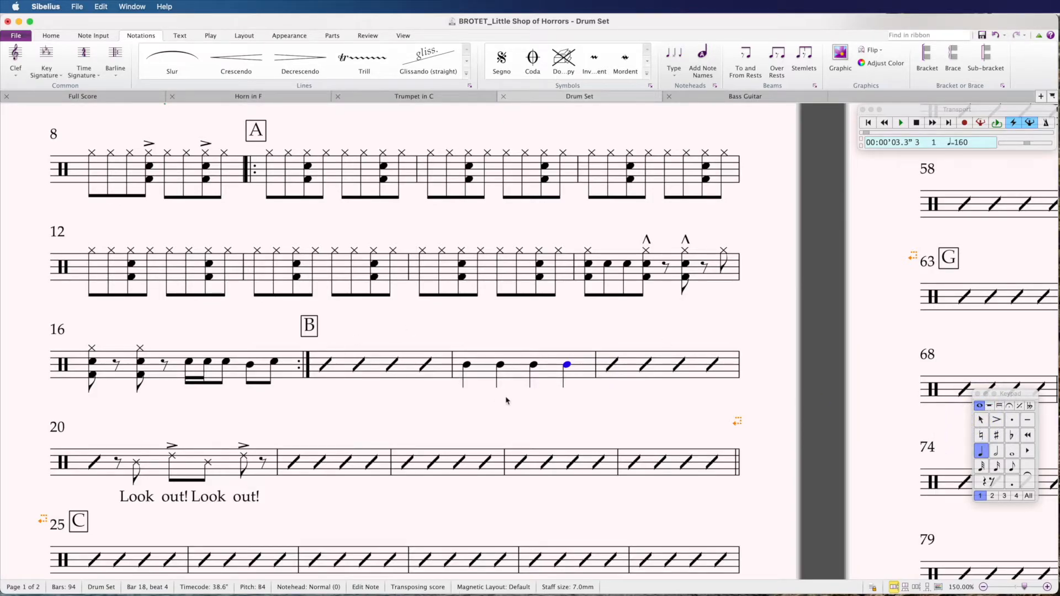
pyautogui.click(484, 371)
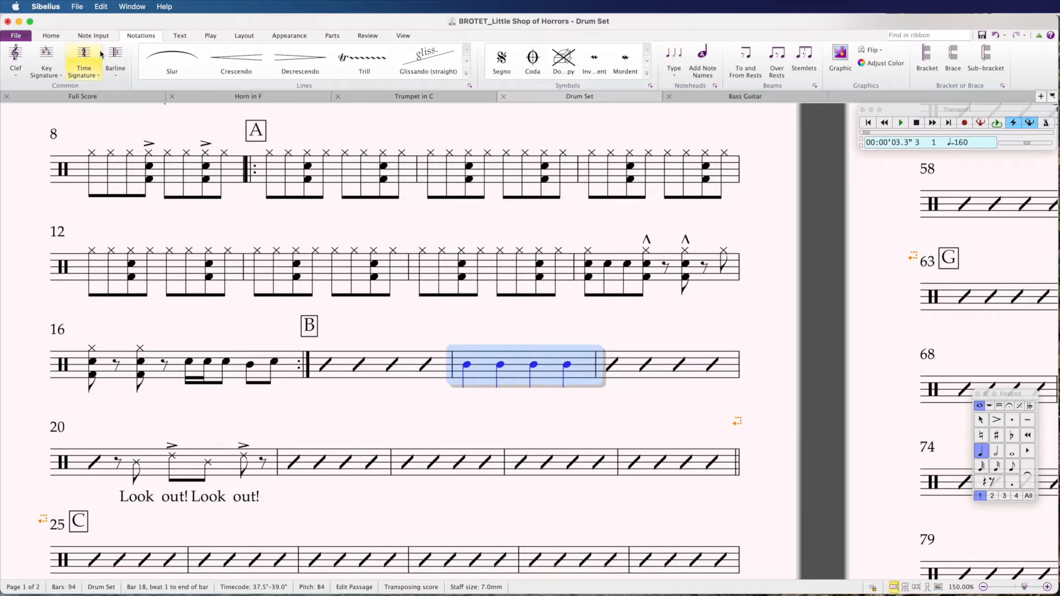
# Step: Give bar 18's four notes stemless slash noteheads, briefly comparing them with stemmed noteheads
pyautogui.click(674, 61)
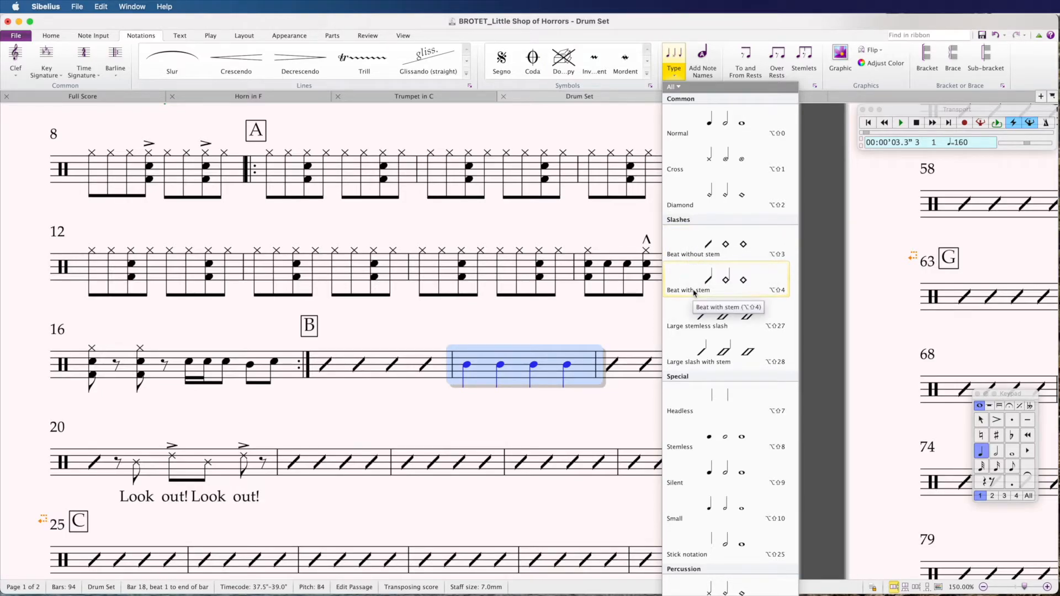
pyautogui.click(701, 246)
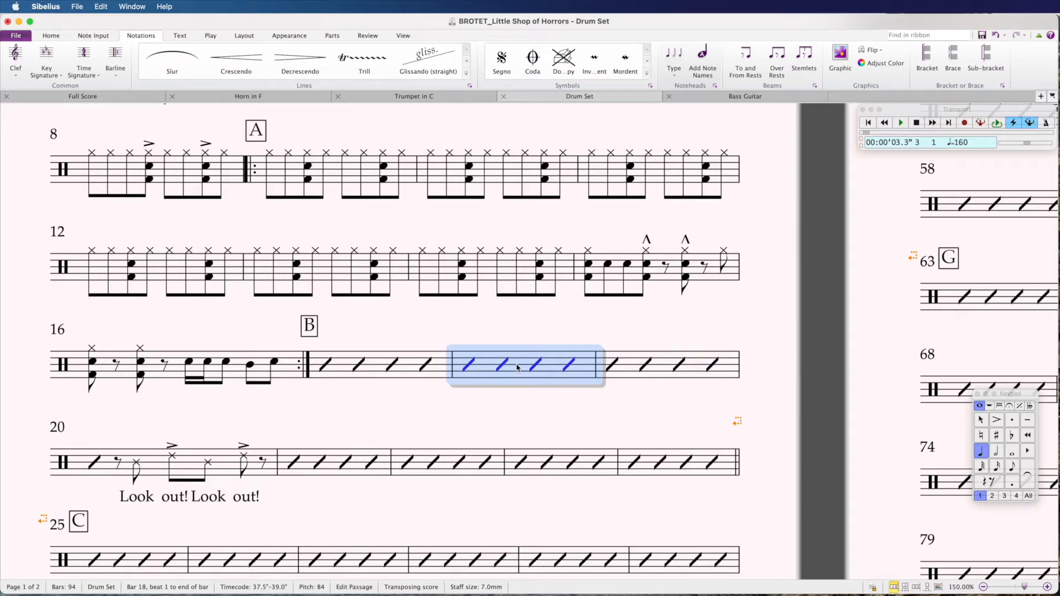
pyautogui.hotkey('shift', 'alt', '0')
pyautogui.hotkey('alt', 'shift', '3')
pyautogui.click(475, 402)
pyautogui.click(518, 362)
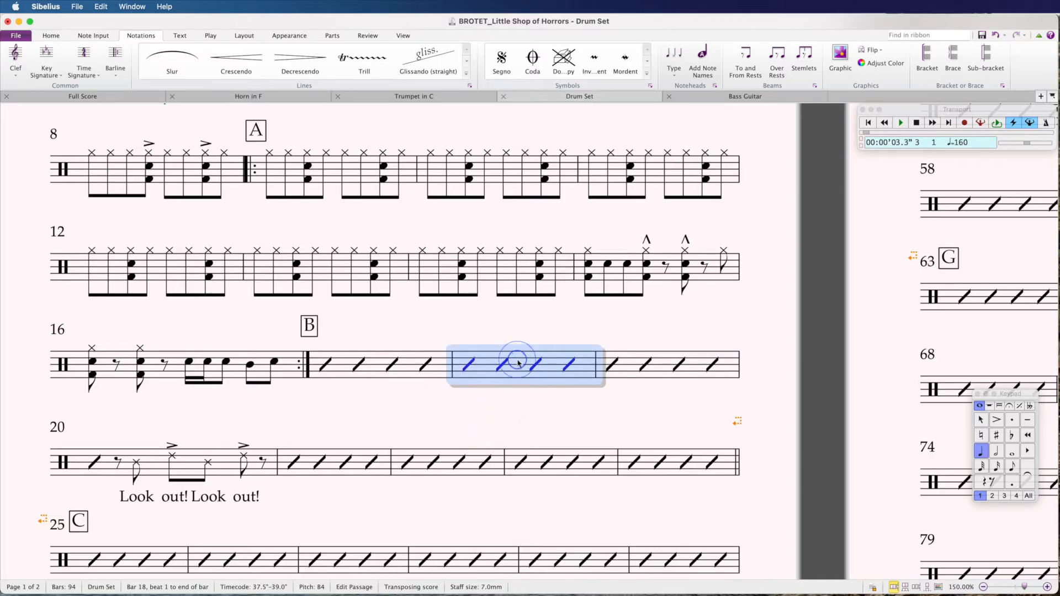
pyautogui.click(325, 364)
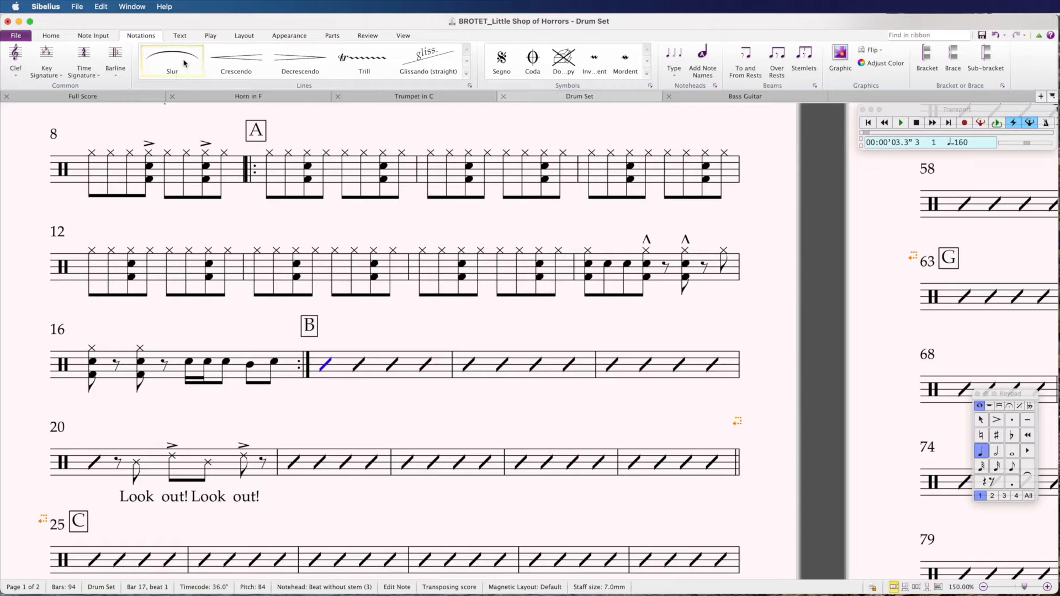
# Step: Add a Bdim13 (B°13) chord symbol above the first slash of bar 17
pyautogui.click(180, 35)
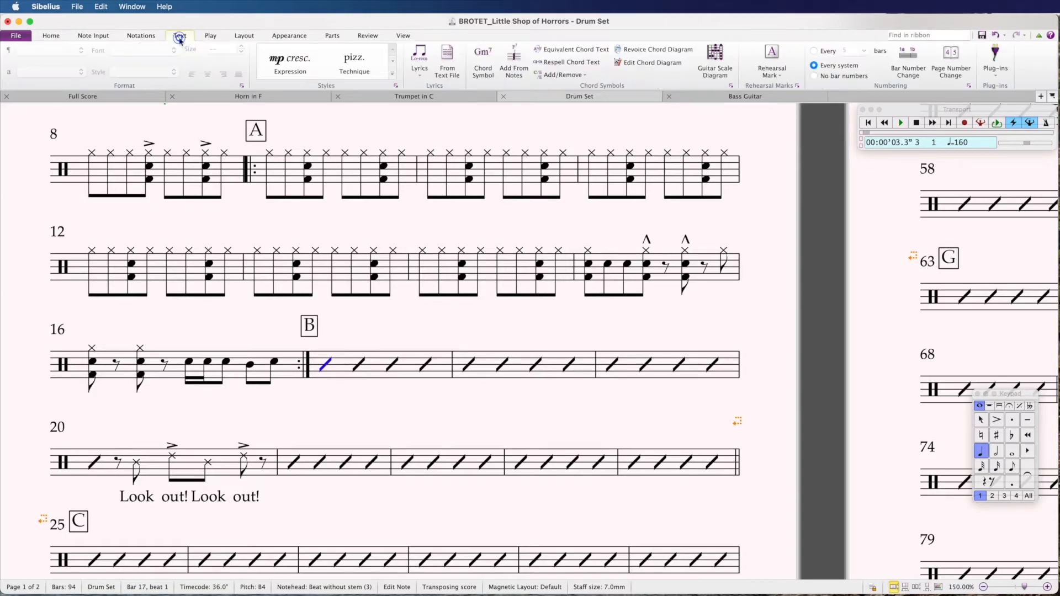
pyautogui.click(489, 63)
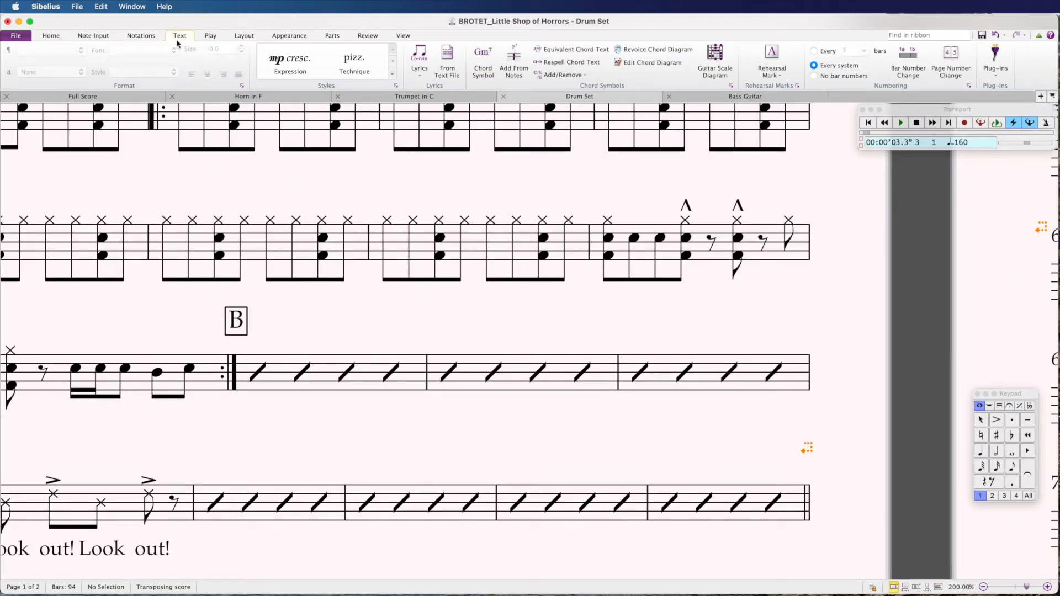
pyautogui.click(179, 41)
pyautogui.click(262, 371)
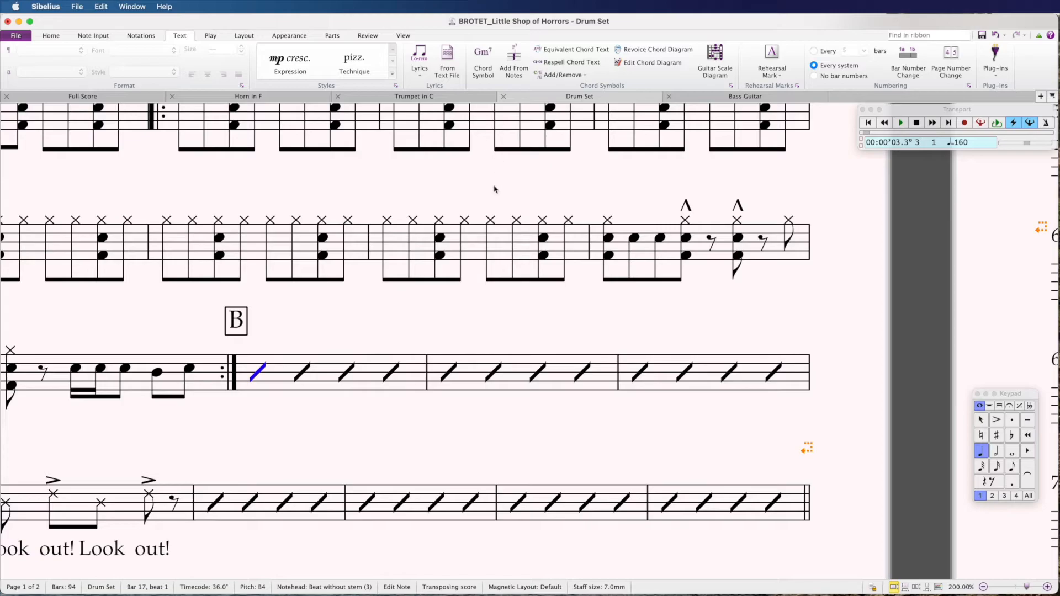
pyautogui.click(481, 58)
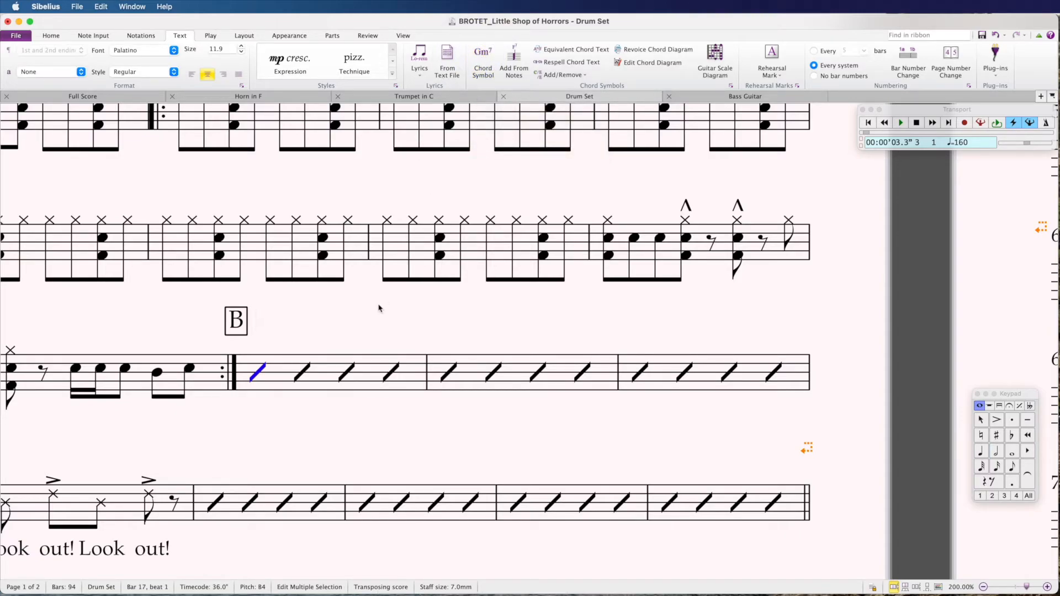
pyautogui.write('Bdim13')
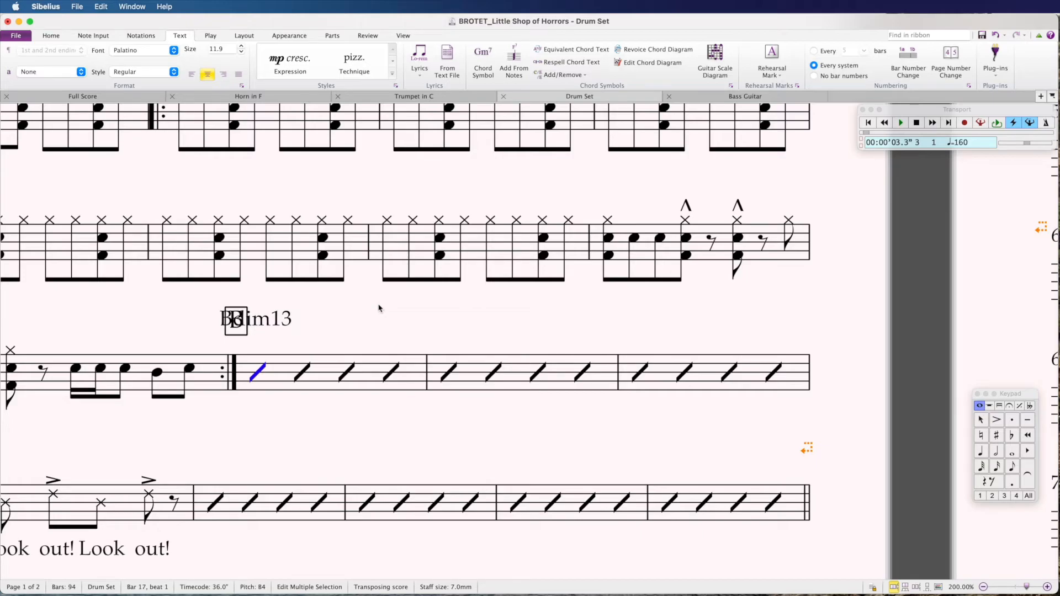
pyautogui.press('space')
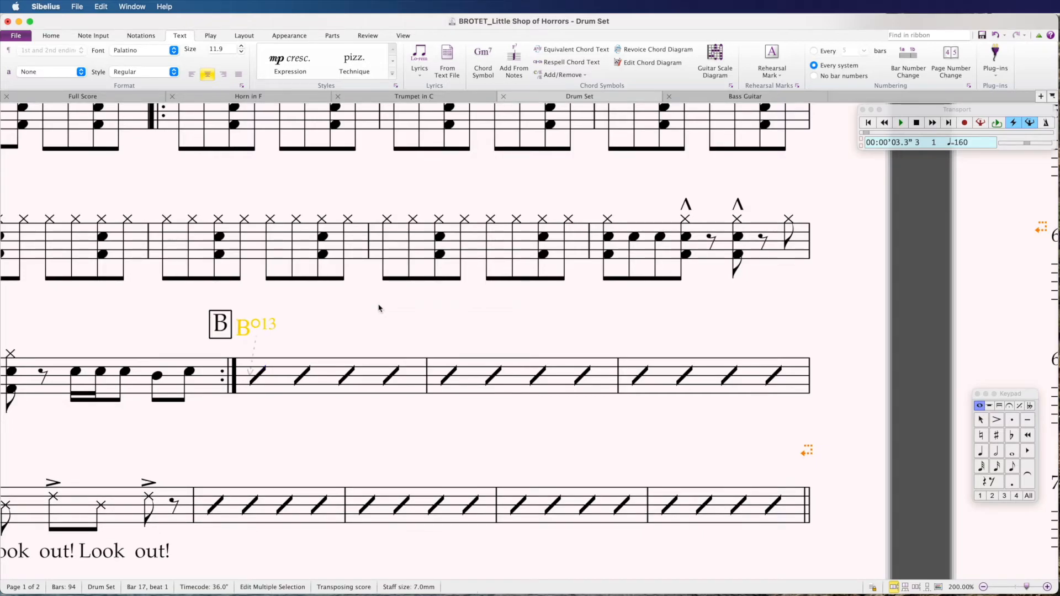
pyautogui.press('space')
pyautogui.press('space')
pyautogui.press('space')
# Step: Add Emaj7/B and Gdim6 chord symbols over bar 18
pyautogui.write('Emaj7/B')
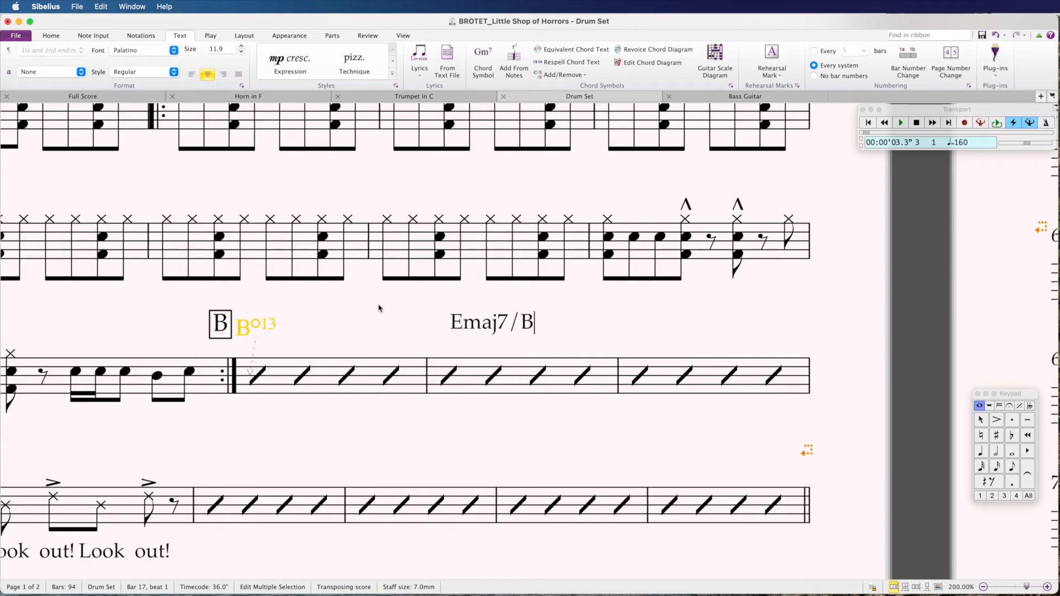
pyautogui.press('space')
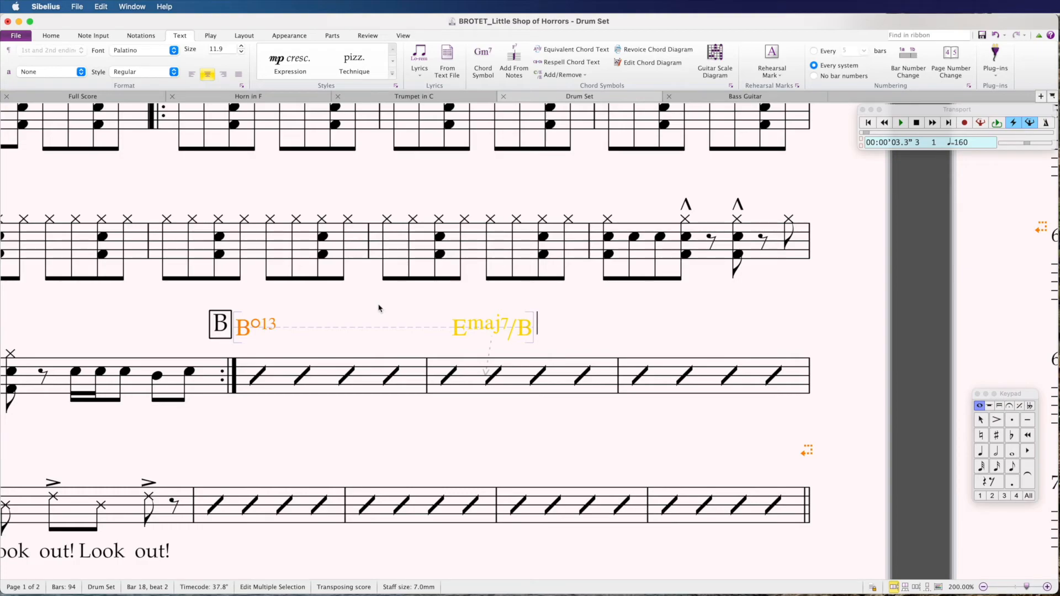
pyautogui.press('space')
pyautogui.write('Gdim6')
pyautogui.press('space')
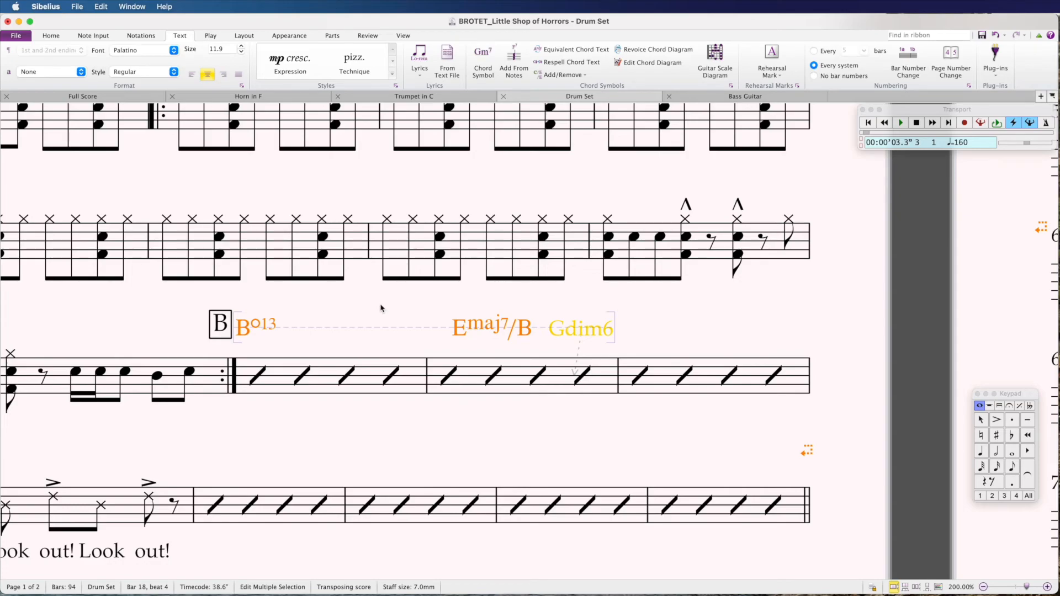
pyautogui.click(385, 330)
# Step: Delete the Gdim6, Emaj7/B and B°13 chord symbols one by one, then clear the selection
pyautogui.click(248, 323)
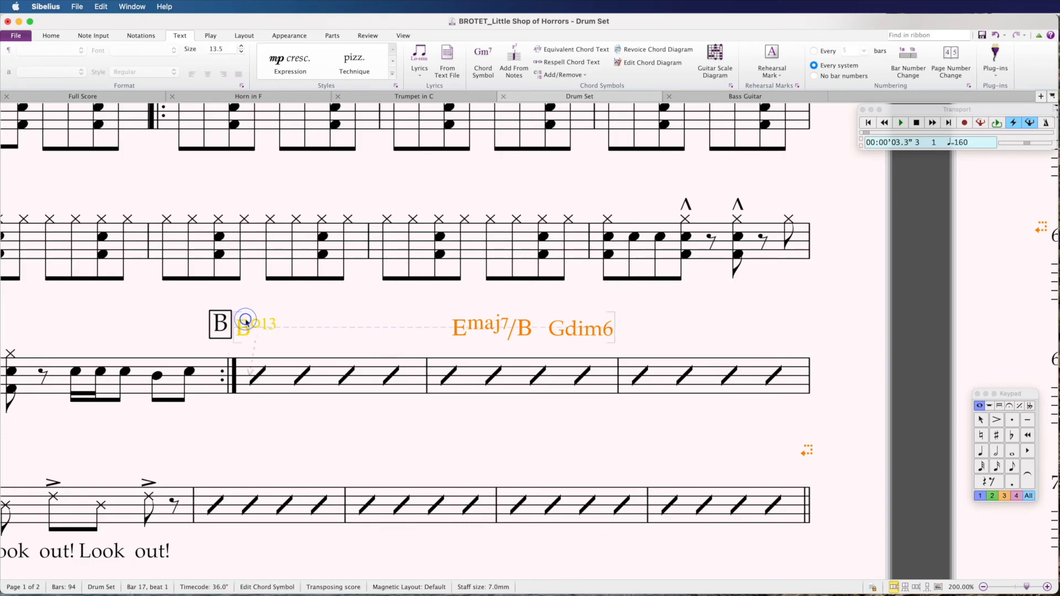
pyautogui.keyDown('shift'); pyautogui.click(569, 331); pyautogui.keyUp('shift')
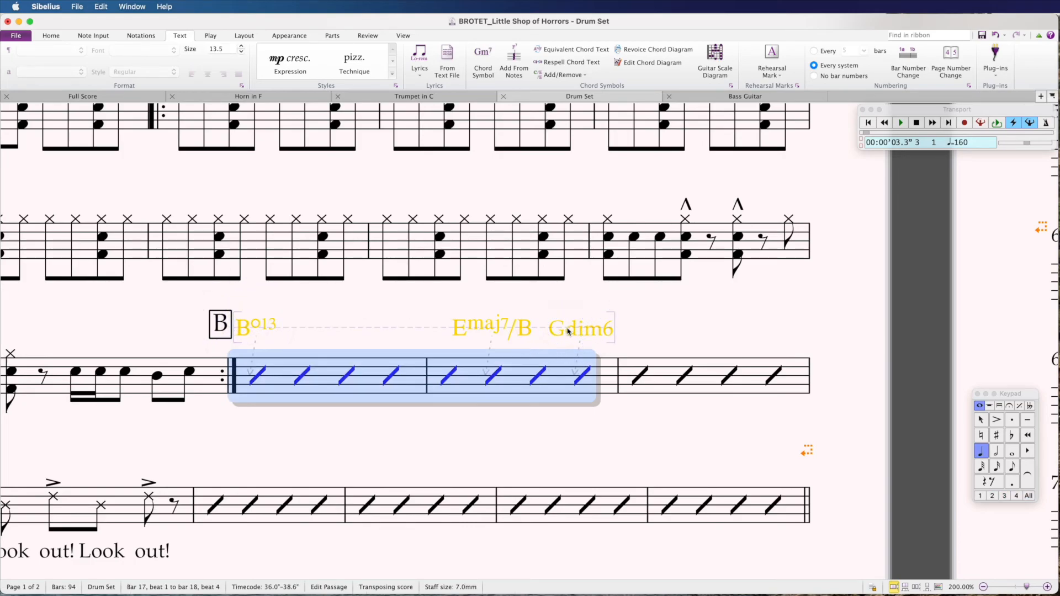
pyautogui.click(568, 331)
pyautogui.press('Delete')
pyautogui.click(519, 328)
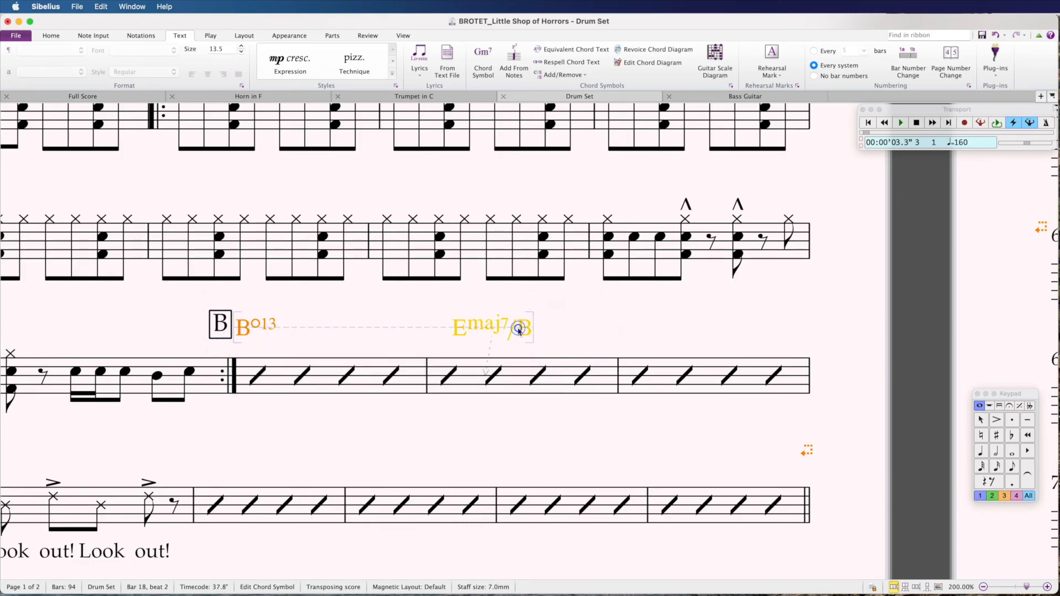
pyautogui.press('Delete')
pyautogui.click(258, 329)
pyautogui.press('Delete')
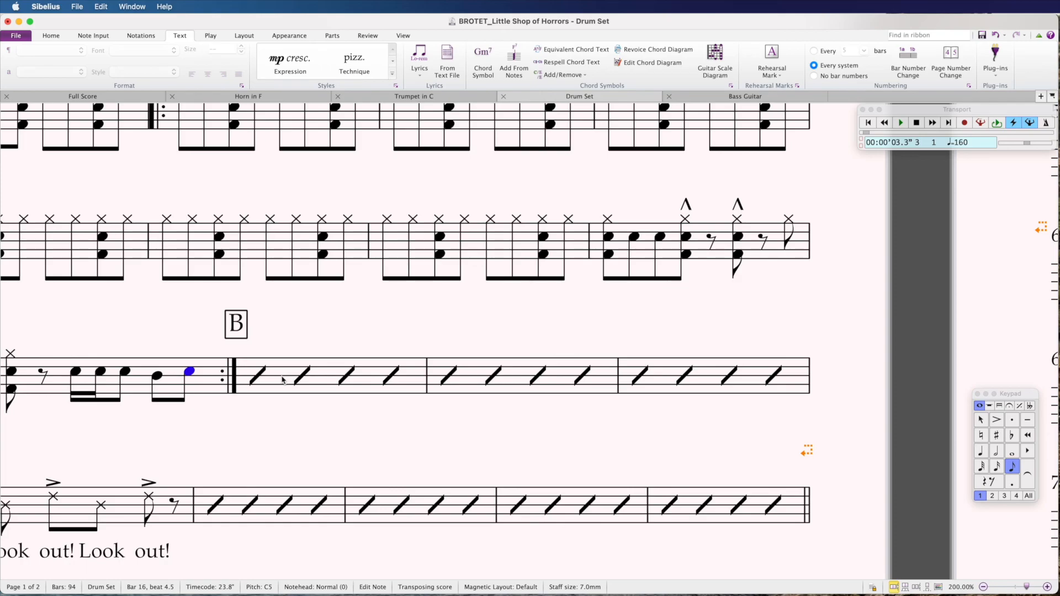
pyautogui.press('Escape')
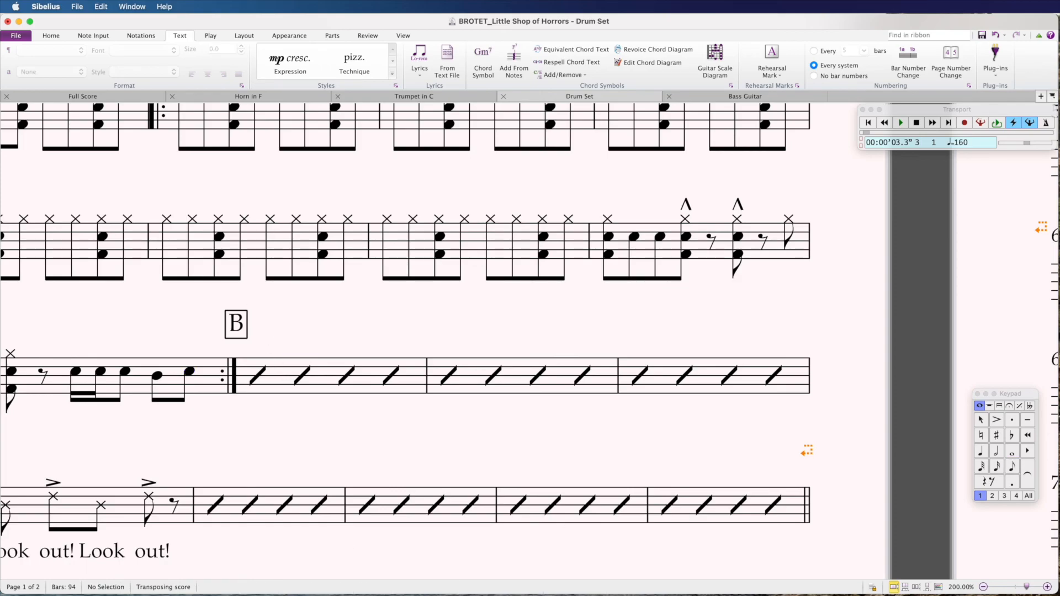